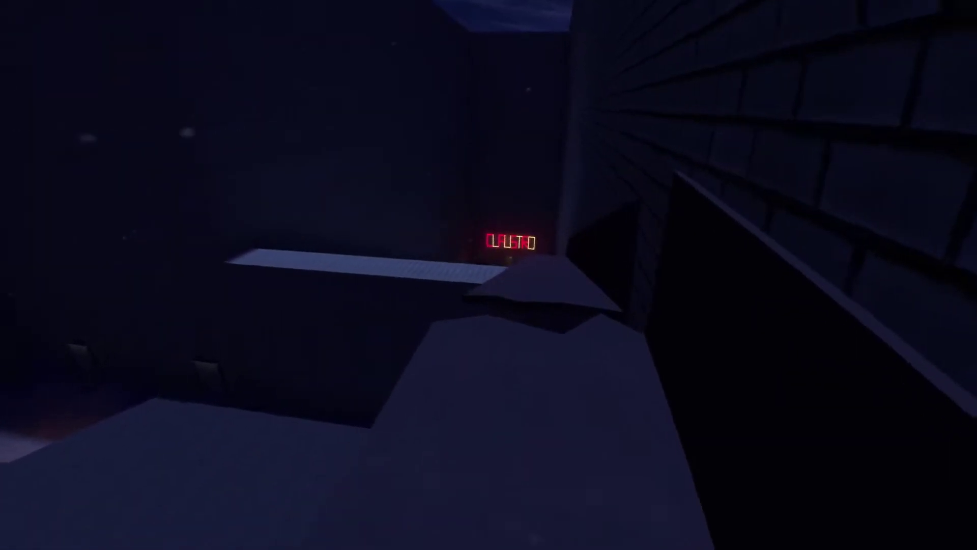
{"action": "key", "text": "w"}
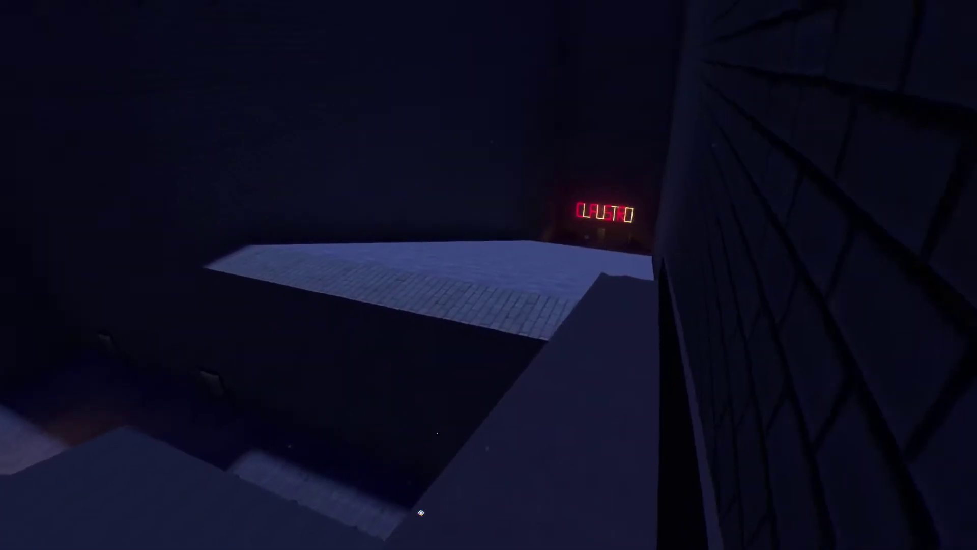
{"action": "key", "text": "w"}
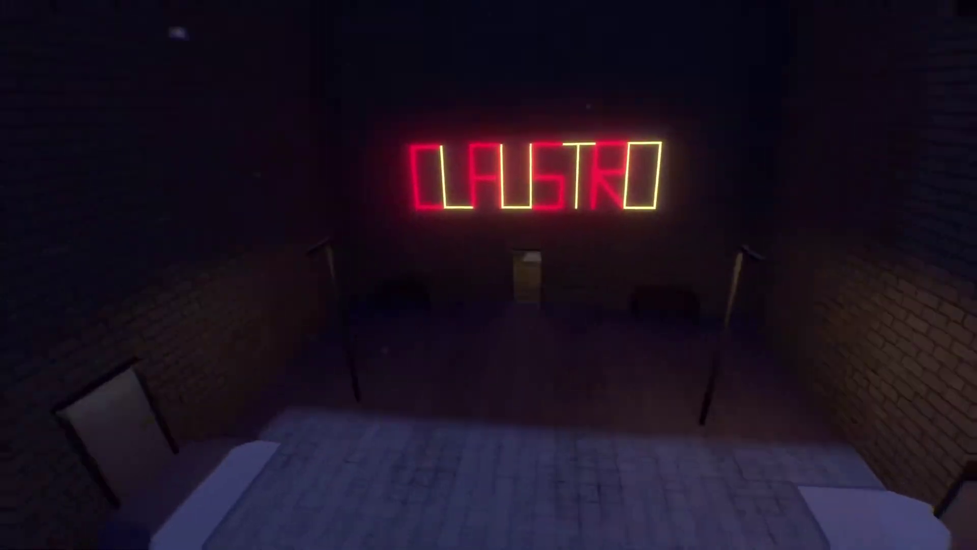
{"action": "key", "text": "w"}
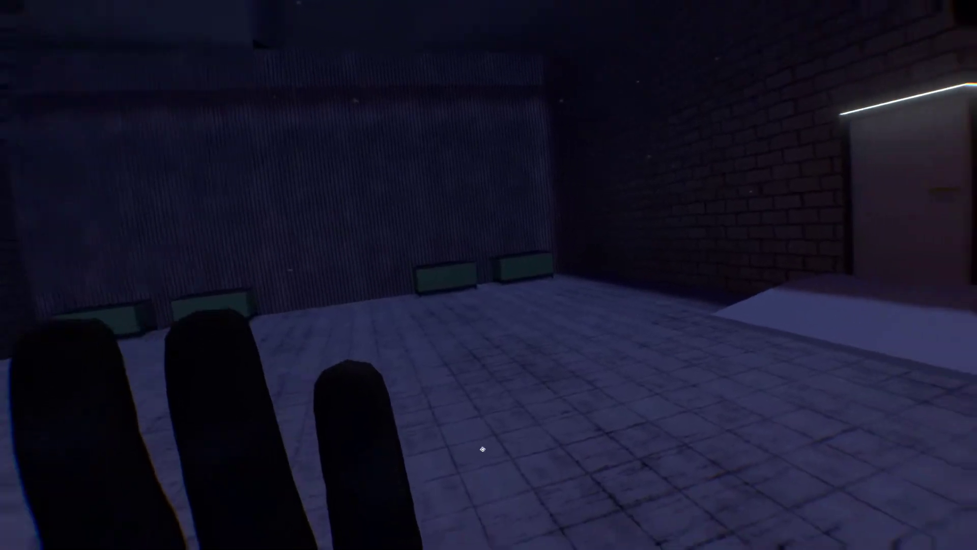
{"action": "key", "text": "2"}
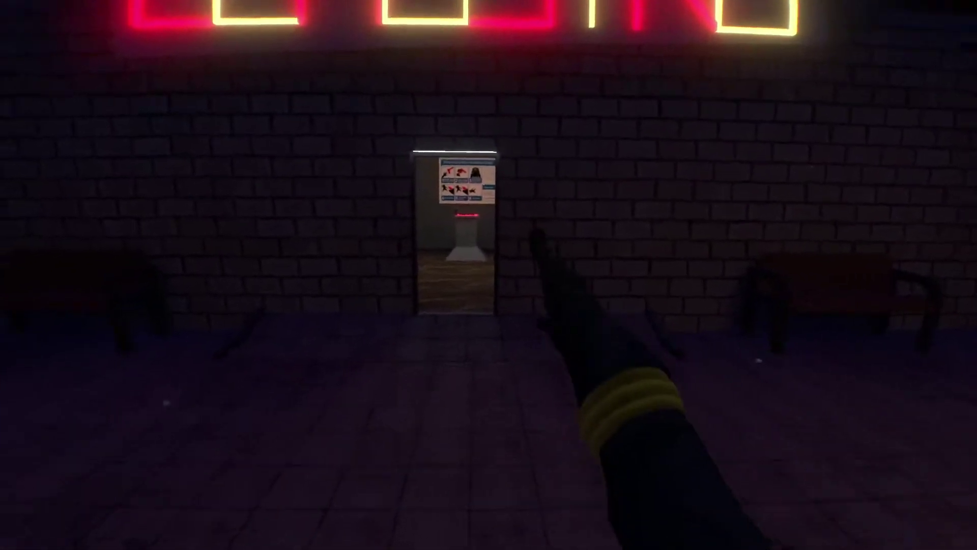
{"action": "key", "text": "w"}
{"action": "key", "text": "2"}
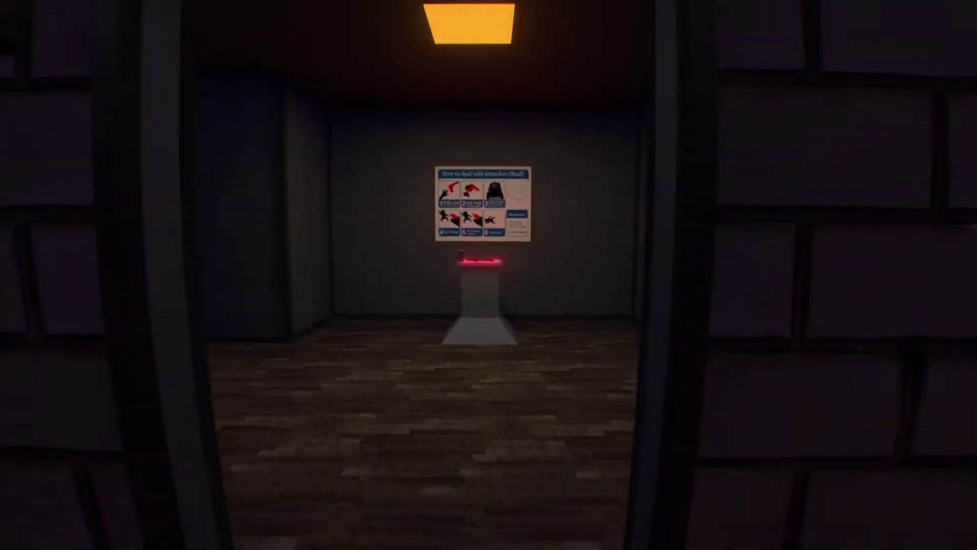
{"action": "key", "text": "w"}
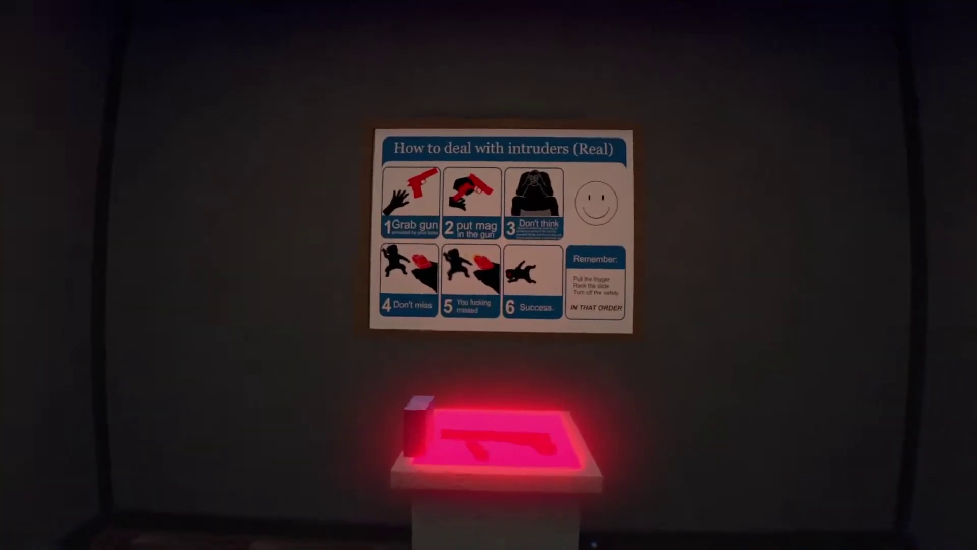